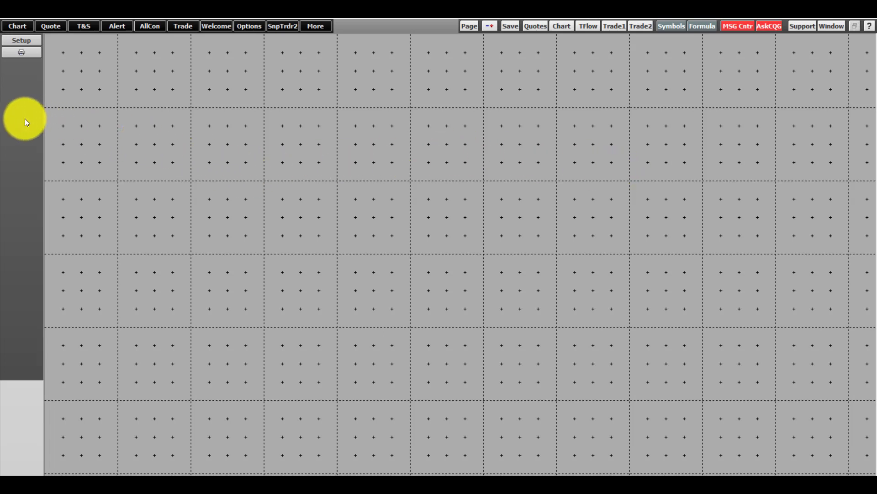
- Open the CLEK8 Crude Light 5-minute chart and activate its window
{"action": "left_click", "coordinate": [24, 27]}
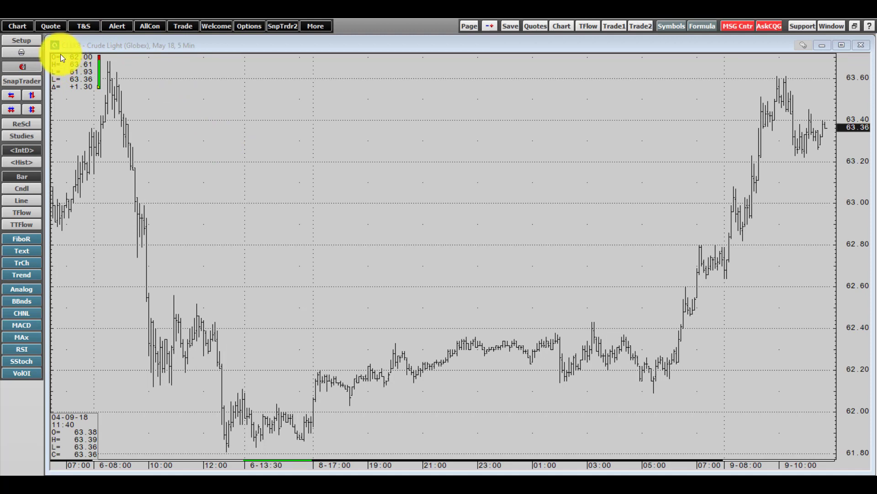
{"action": "left_click", "coordinate": [115, 59]}
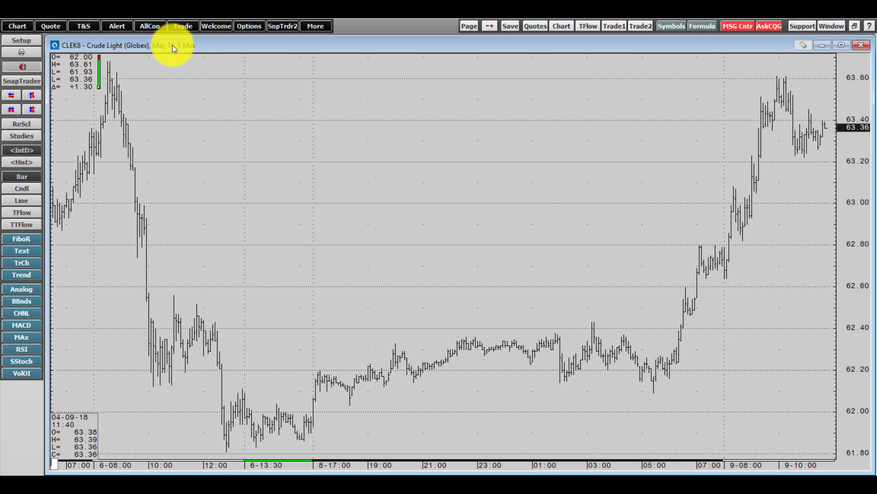
- Change the CLEK8 chart type from bars to Candlestick
{"action": "left_click", "coordinate": [90, 45]}
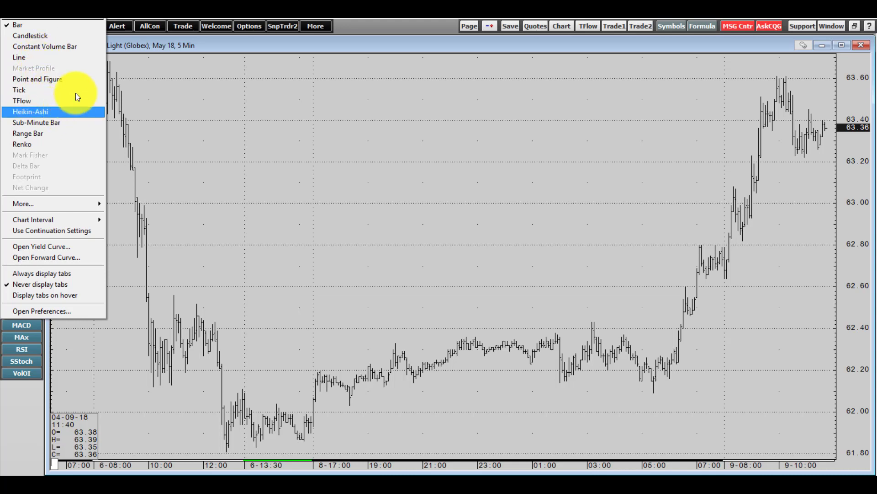
{"action": "left_click", "coordinate": [35, 35]}
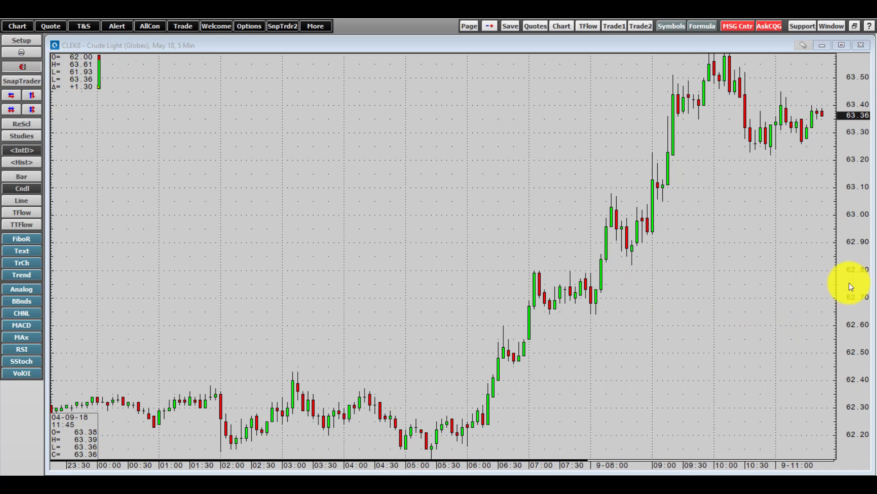
- Rescale the Crude Light chart's price axis and maximize its window
{"action": "left_click", "coordinate": [858, 210]}
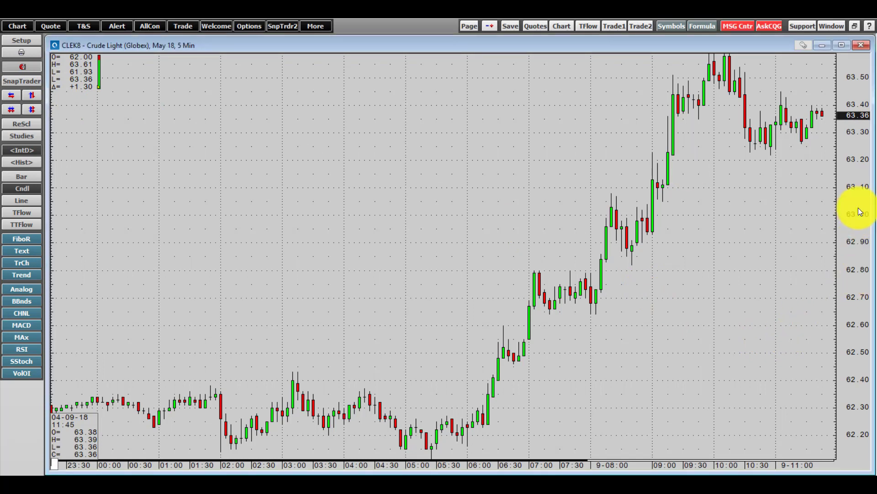
{"action": "left_click_drag", "start_coordinate": [859, 241], "coordinate": [808, 315]}
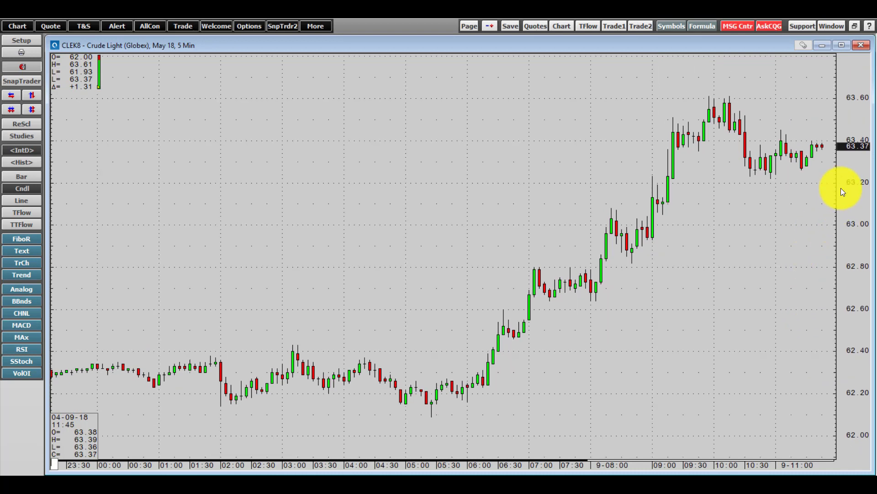
{"action": "left_click", "coordinate": [838, 45]}
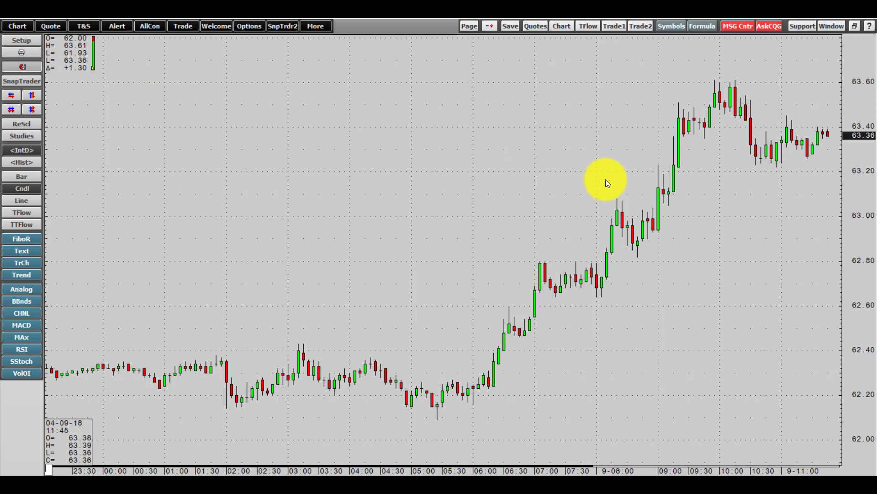
- Restore the 'CLEK8,5' window and bring up its chart display options menu
{"action": "left_click", "coordinate": [827, 26]}
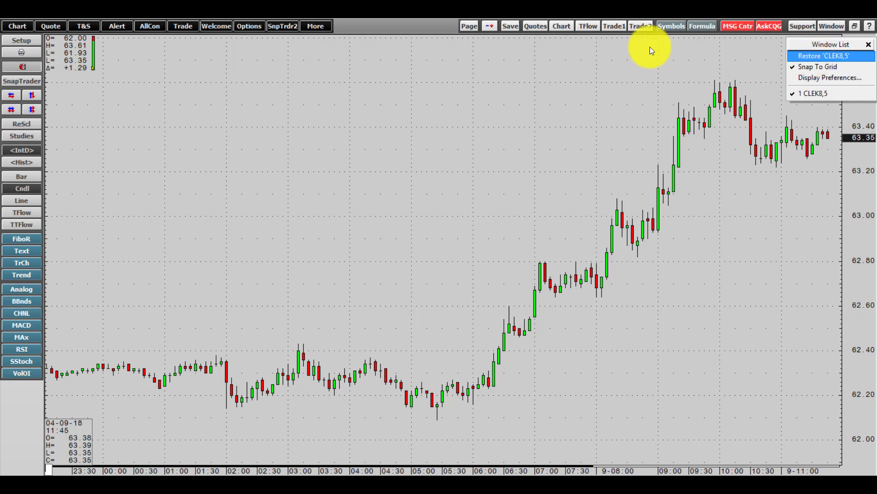
{"action": "left_click", "coordinate": [813, 55]}
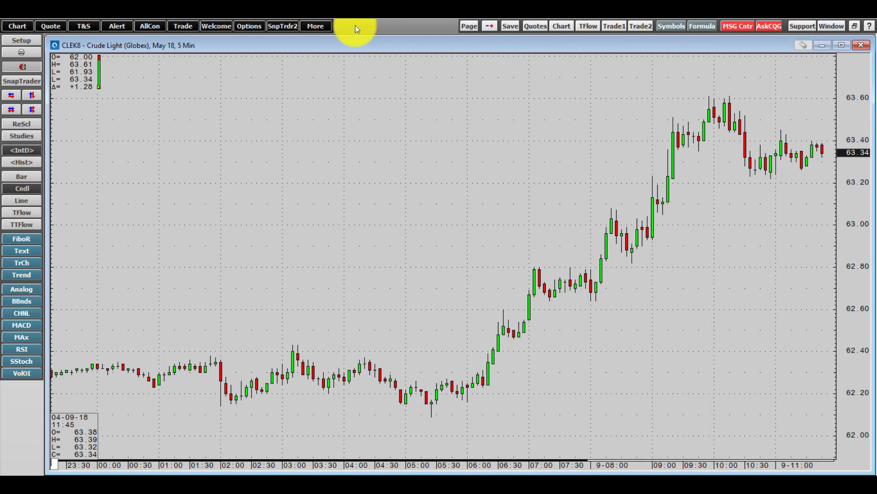
{"action": "right_click", "coordinate": [130, 45]}
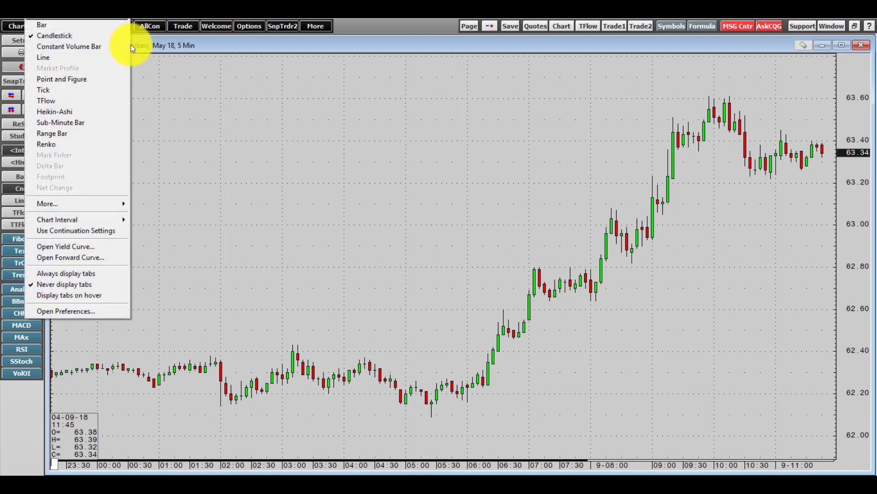
- Enable Always display tabs and add two more CLEK8,5 tabs, making three
{"action": "left_click", "coordinate": [58, 275]}
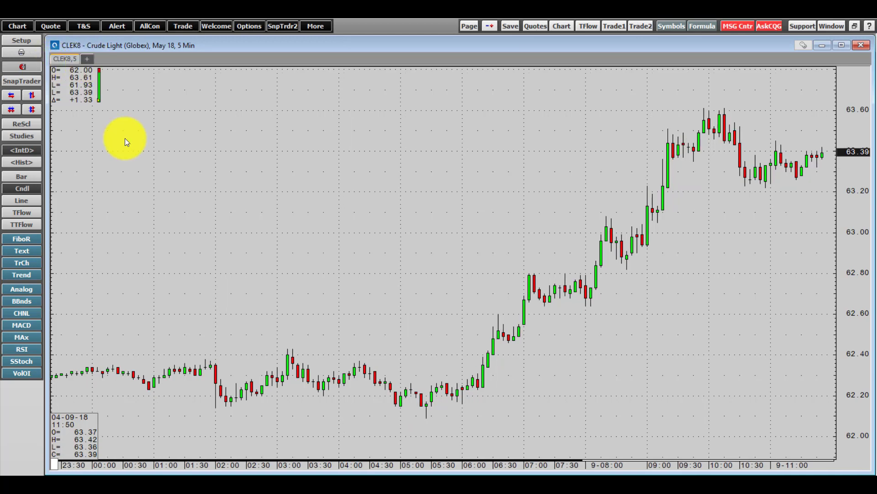
{"action": "left_click", "coordinate": [85, 59]}
{"action": "left_click", "coordinate": [117, 59]}
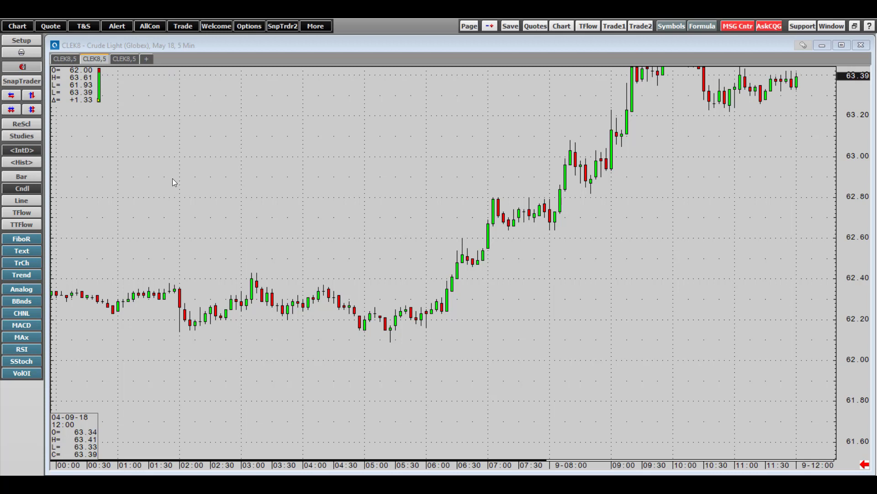
{"action": "right_click", "coordinate": [450, 304]}
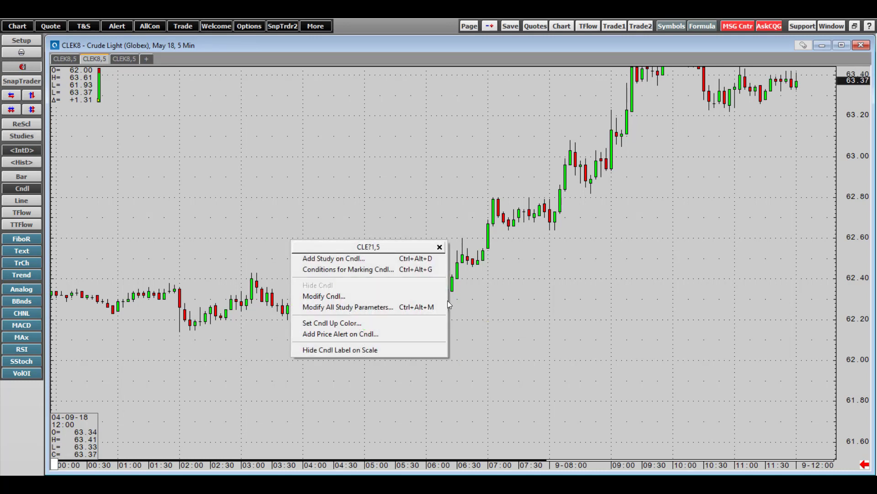
{"action": "left_click", "coordinate": [429, 297]}
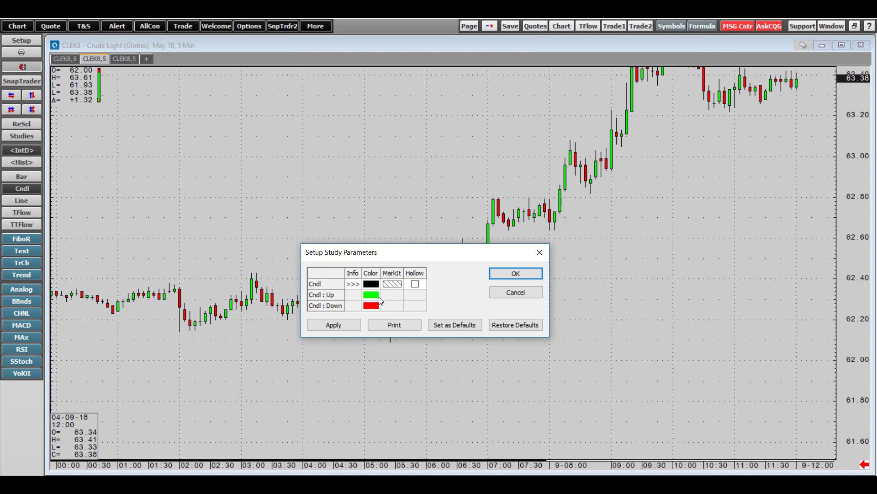
{"action": "left_click", "coordinate": [373, 294]}
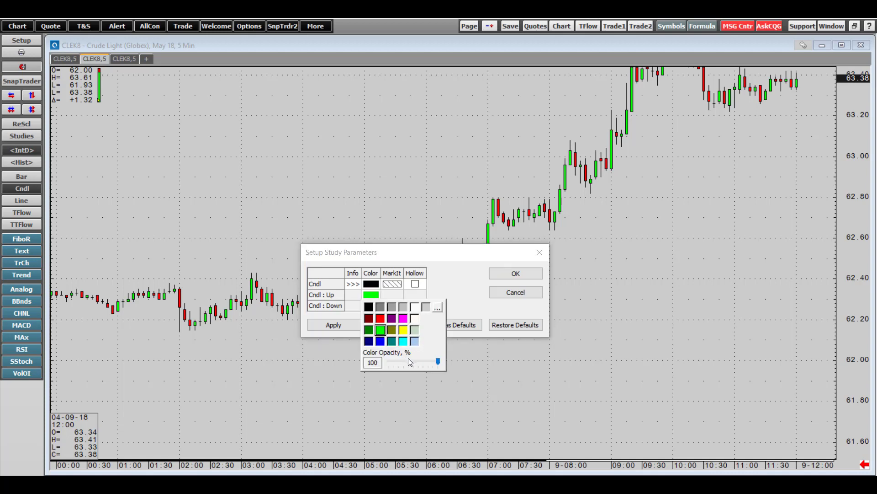
{"action": "left_click", "coordinate": [434, 255]}
{"action": "left_click", "coordinate": [531, 295]}
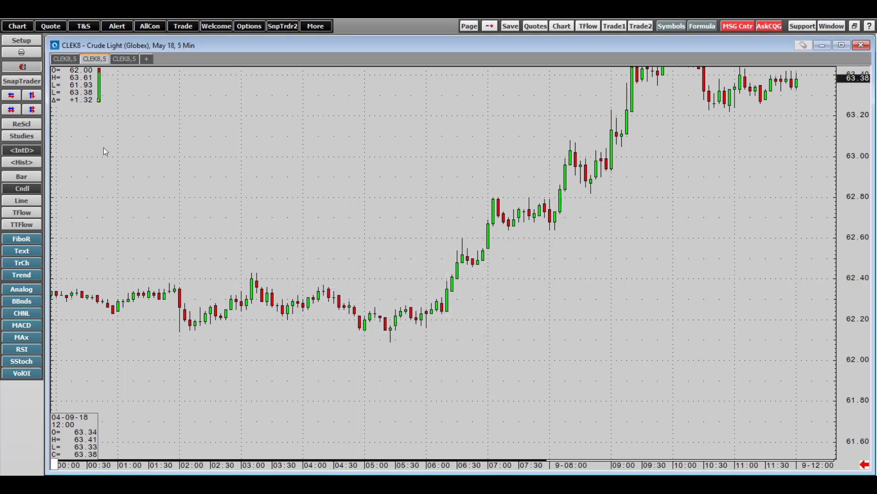
{"action": "left_click", "coordinate": [21, 41]}
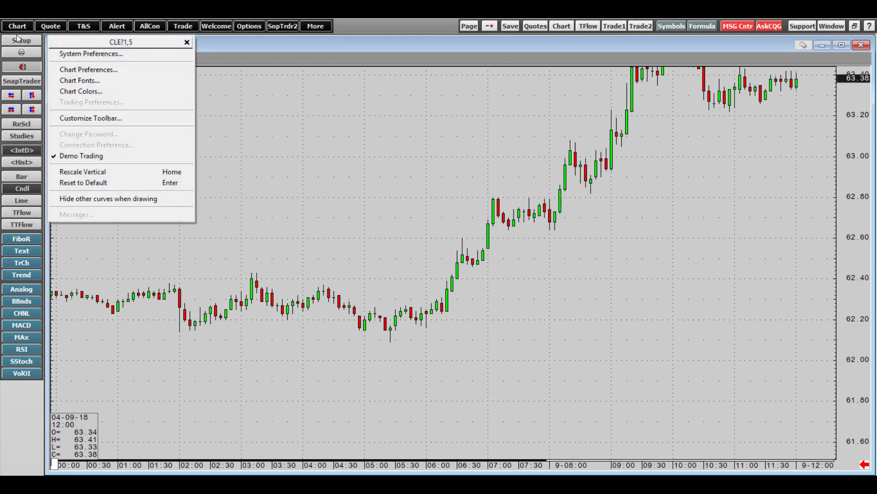
{"action": "left_click", "coordinate": [95, 92]}
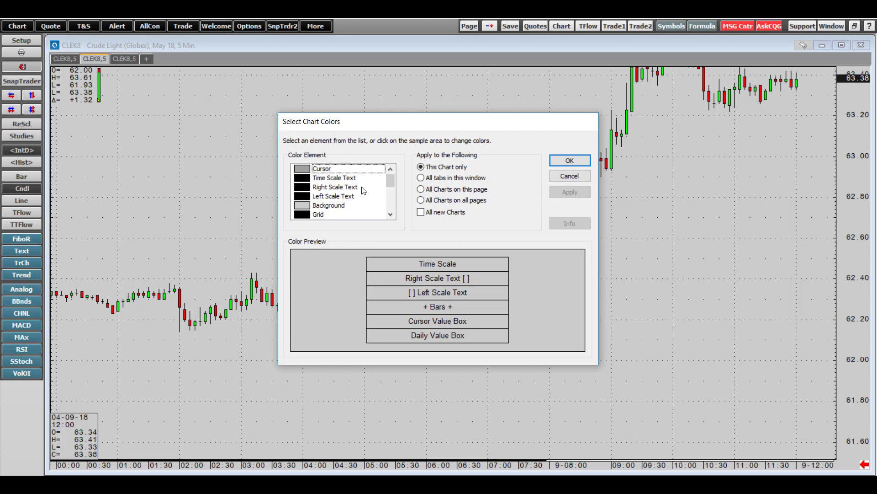
{"action": "scroll", "coordinate": [346, 190], "scroll_direction": "down", "scroll_amount": 2}
{"action": "scroll", "coordinate": [343, 192], "scroll_direction": "down", "scroll_amount": 2}
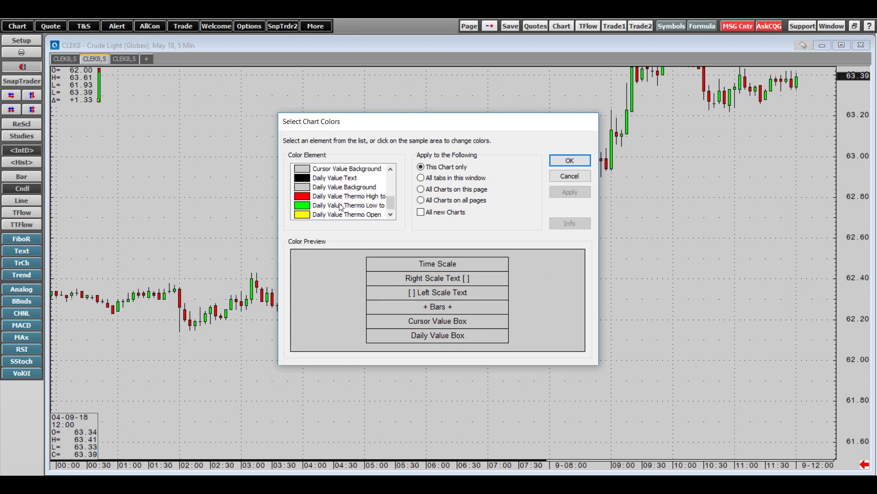
{"action": "scroll", "coordinate": [338, 215], "scroll_direction": "up", "scroll_amount": 4}
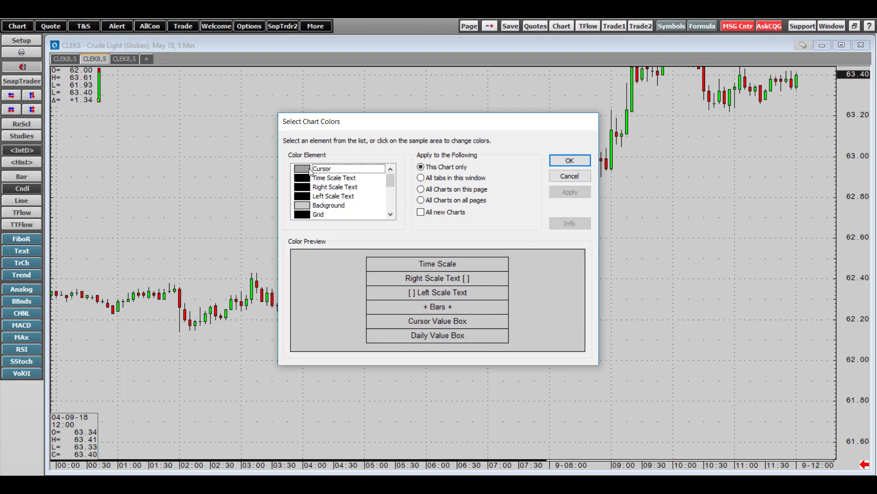
{"action": "left_click", "coordinate": [303, 206]}
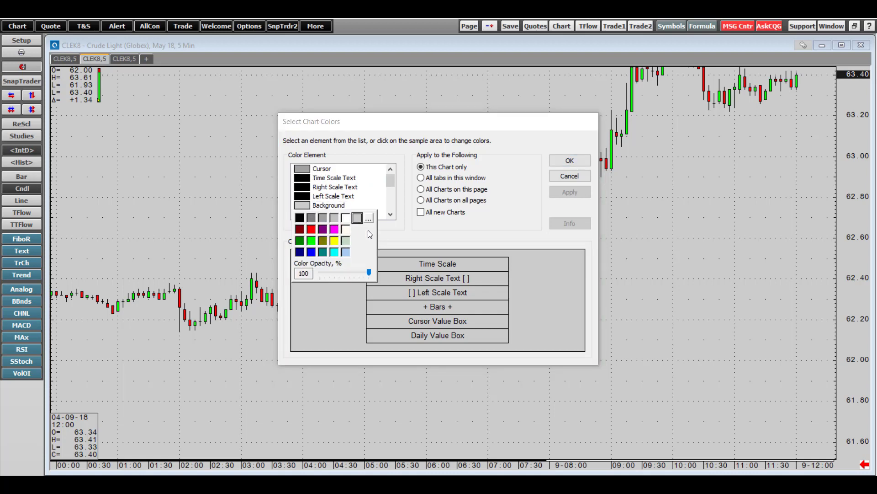
{"action": "left_click", "coordinate": [330, 198]}
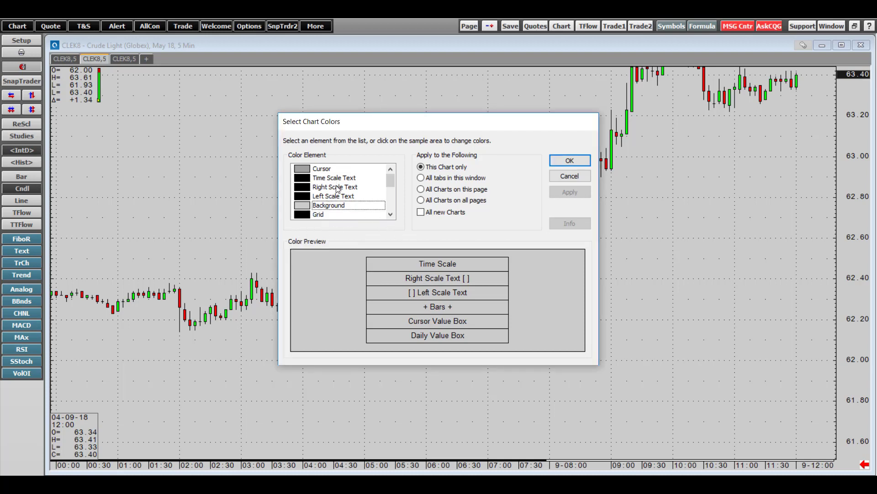
{"action": "scroll", "coordinate": [337, 187], "scroll_direction": "down", "scroll_amount": 2}
{"action": "scroll", "coordinate": [330, 192], "scroll_direction": "up", "scroll_amount": 1}
{"action": "scroll", "coordinate": [330, 192], "scroll_direction": "up", "scroll_amount": 1}
{"action": "left_click", "coordinate": [302, 205]}
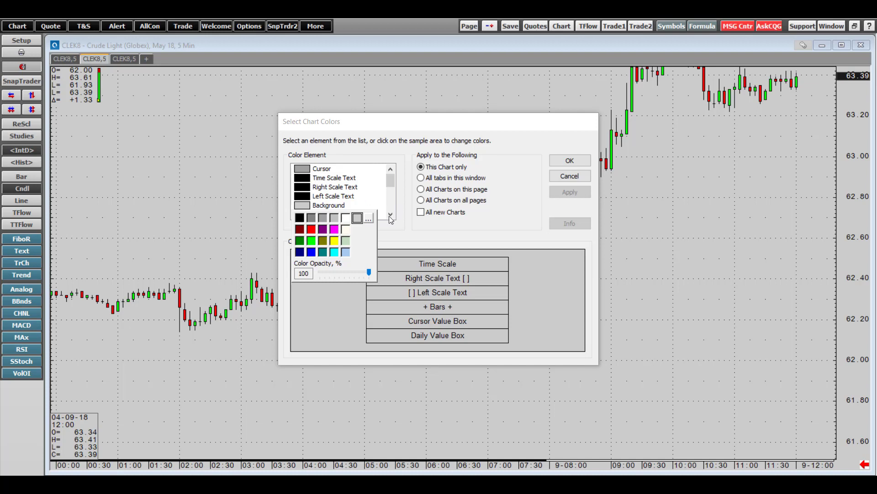
{"action": "left_click", "coordinate": [570, 177]}
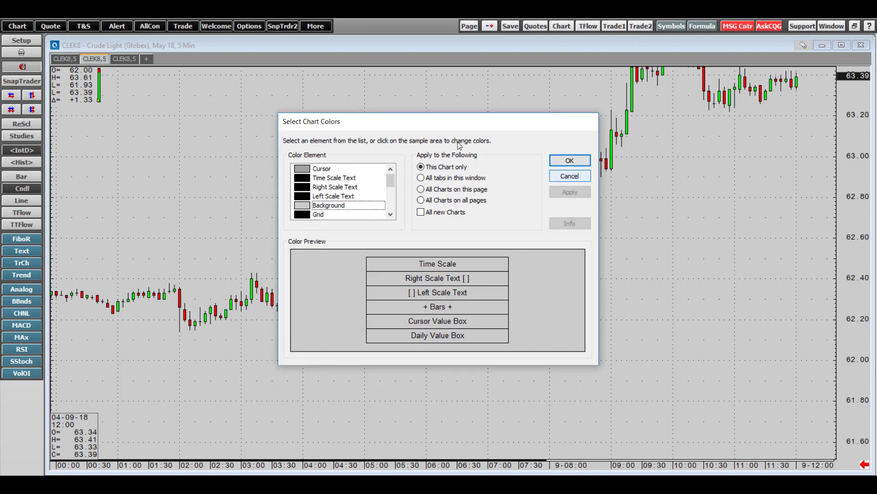
{"action": "left_click", "coordinate": [570, 176]}
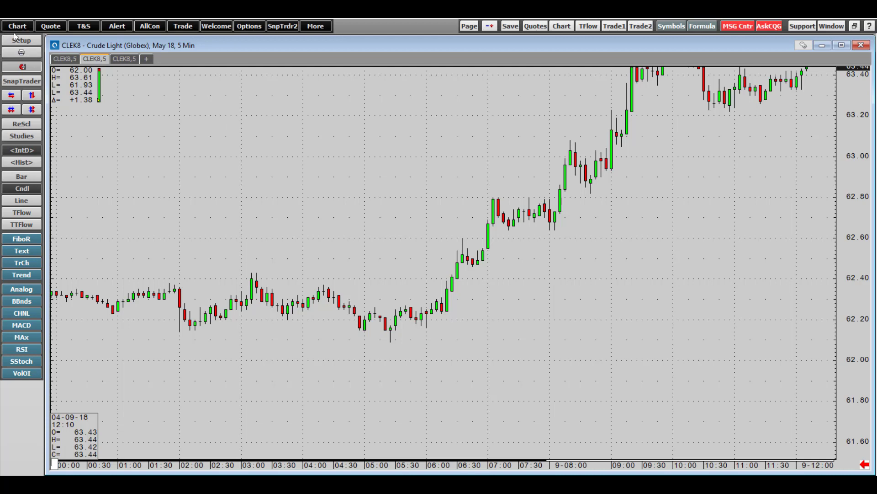
{"action": "left_click", "coordinate": [32, 42]}
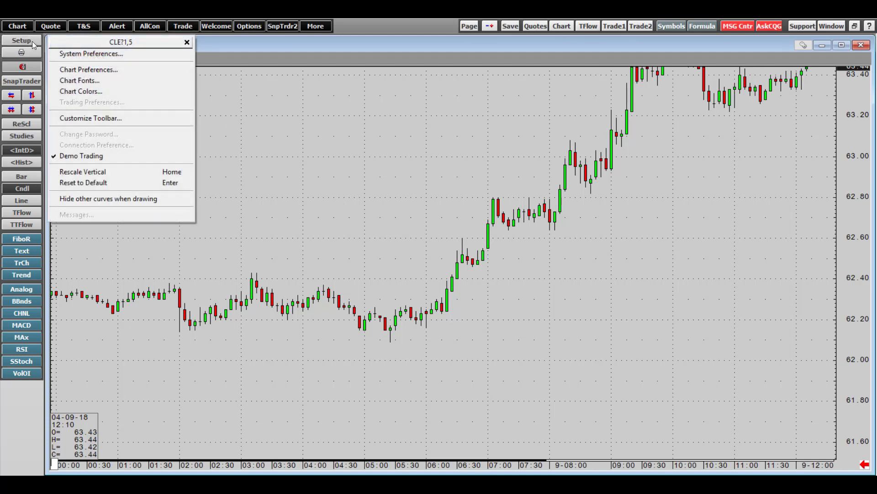
{"action": "left_click", "coordinate": [86, 81]}
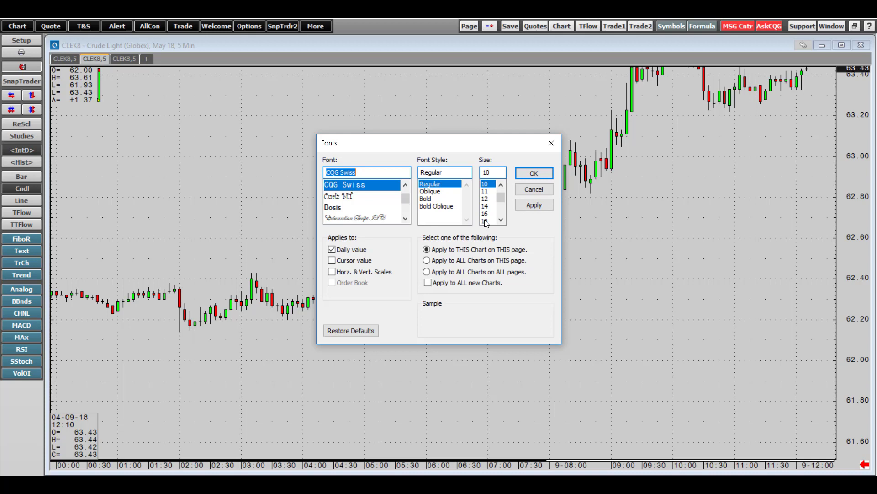
{"action": "key", "text": "Escape"}
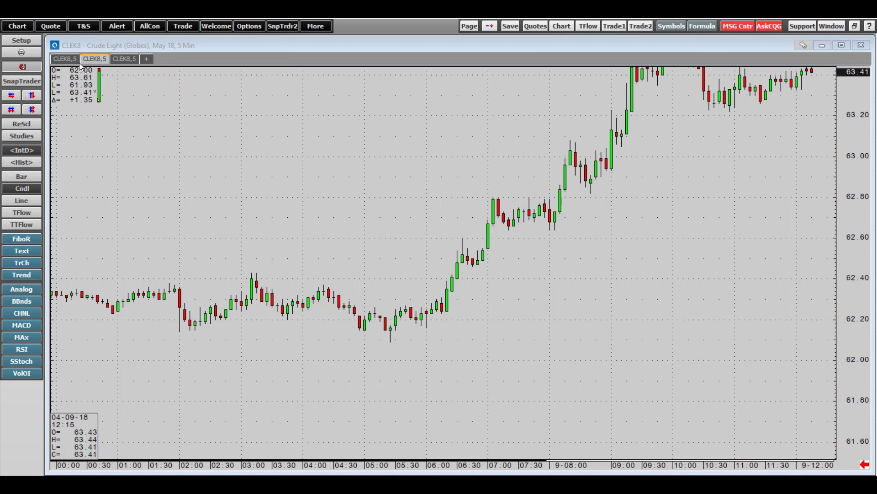
- Load the EUM8 Euro FX contract into a tab with 'EU', then return to CLEK8
{"action": "left_click", "coordinate": [58, 47]}
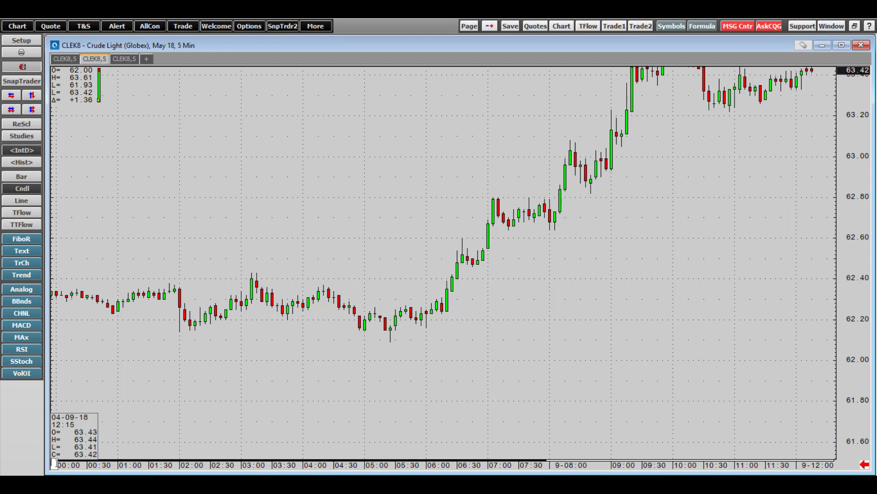
{"action": "type", "text": "EU"}
{"action": "key", "text": "Return"}
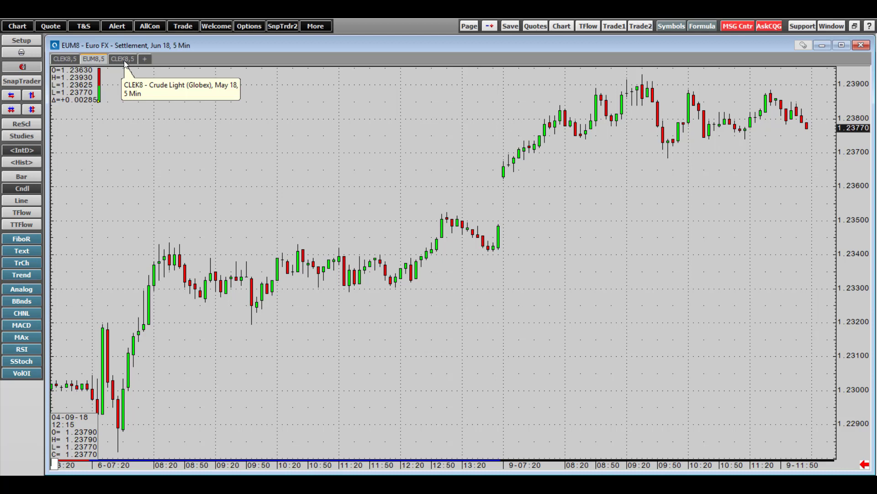
{"action": "left_click", "coordinate": [125, 60]}
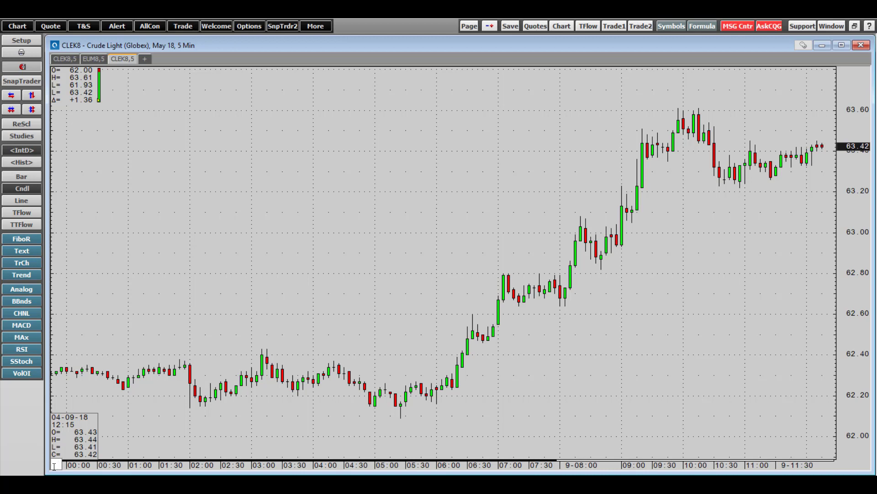
- Load the E-mini S&P 500 contract with 'ep', then cycle through the CLEK8, EUM8 and EPM8 tabs
{"action": "type", "text": "ep"}
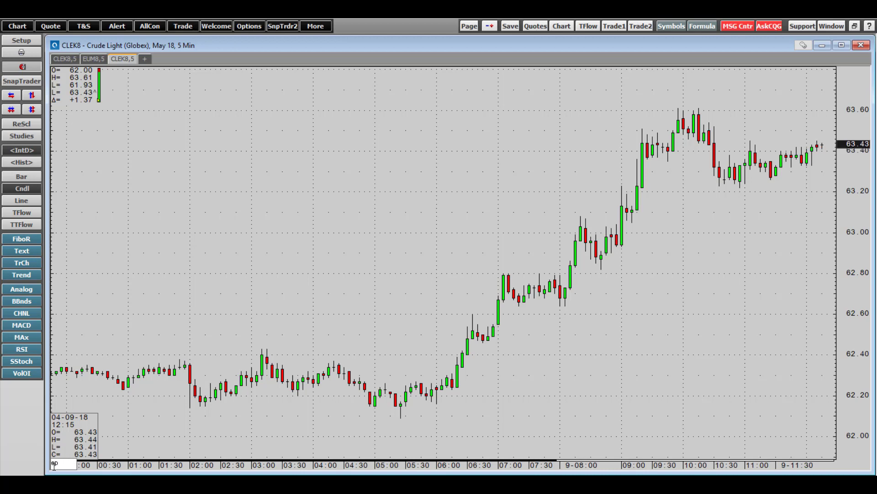
{"action": "key", "text": "Return"}
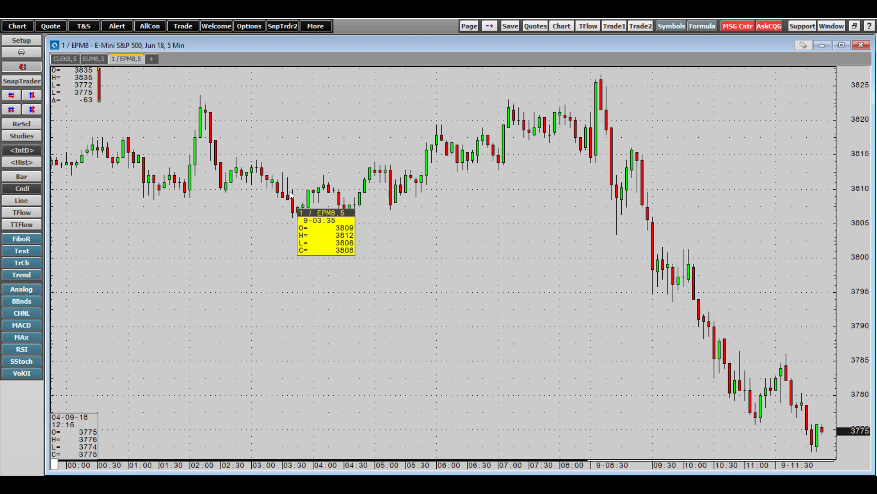
{"action": "left_click", "coordinate": [69, 59]}
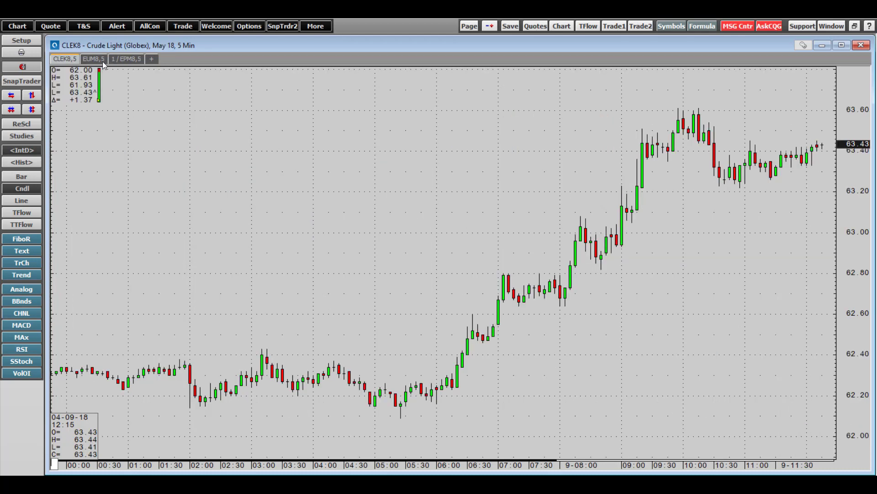
{"action": "left_click", "coordinate": [91, 56]}
{"action": "key", "text": "ctrl+Tab"}
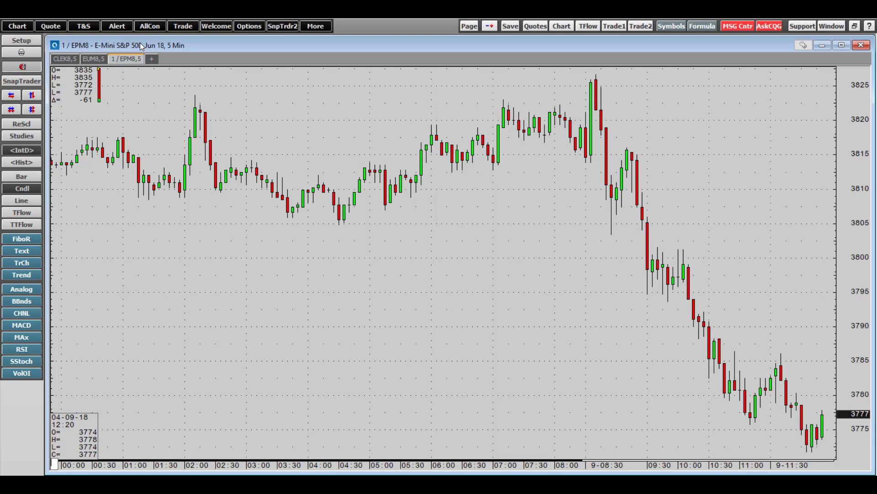
- Try the E-mini chart at 1-minute, 5-minute and 10-minute intervals
{"action": "right_click", "coordinate": [166, 44]}
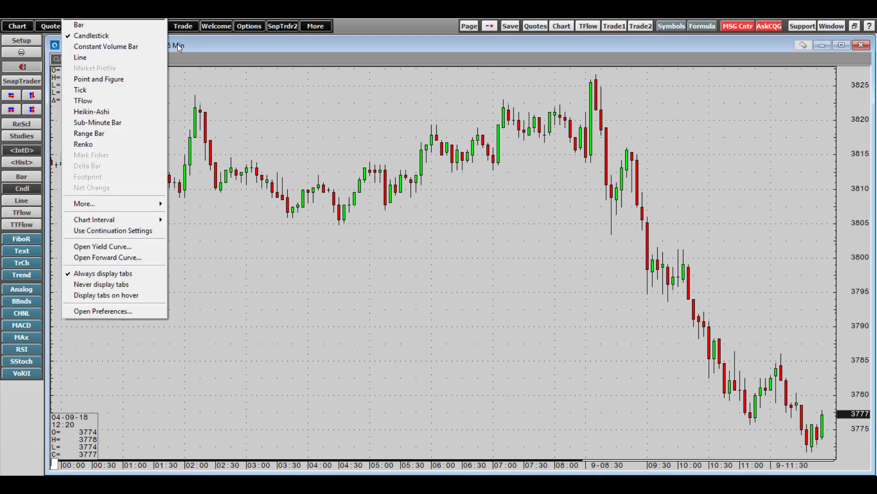
{"action": "mouse_move", "coordinate": [114, 221]}
{"action": "left_click", "coordinate": [113, 221]}
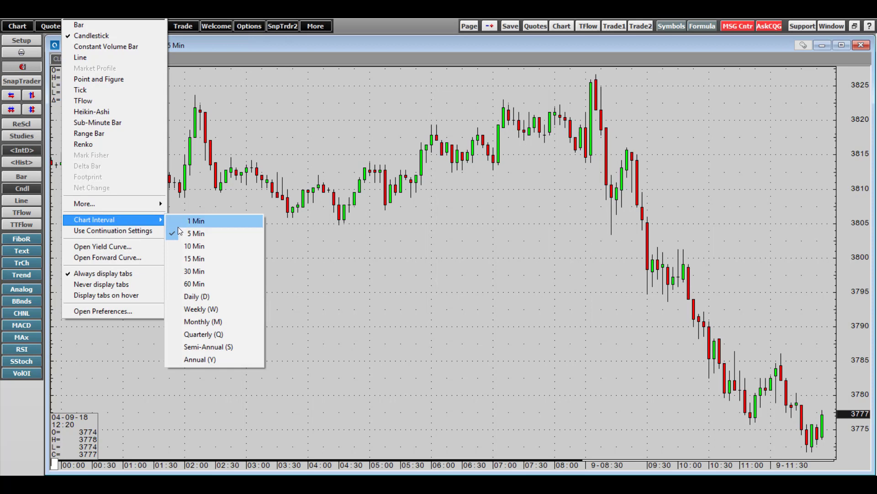
{"action": "left_click", "coordinate": [196, 222]}
{"action": "right_click", "coordinate": [126, 58]}
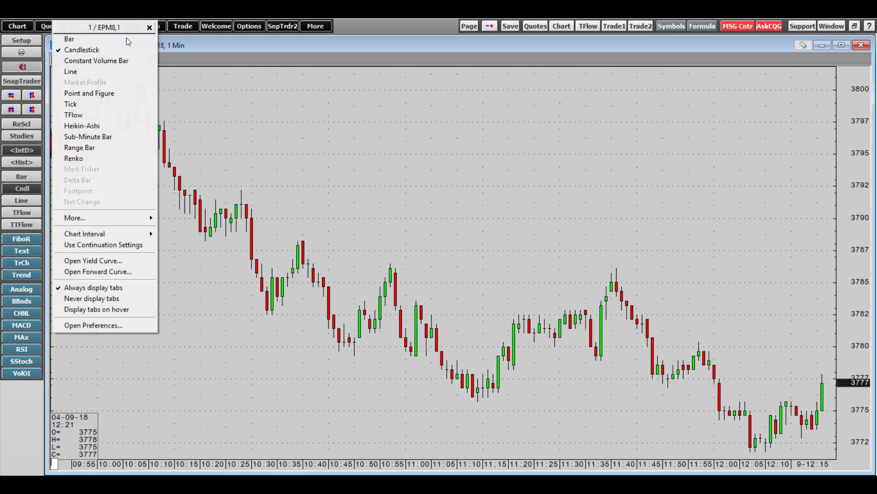
{"action": "mouse_move", "coordinate": [124, 240]}
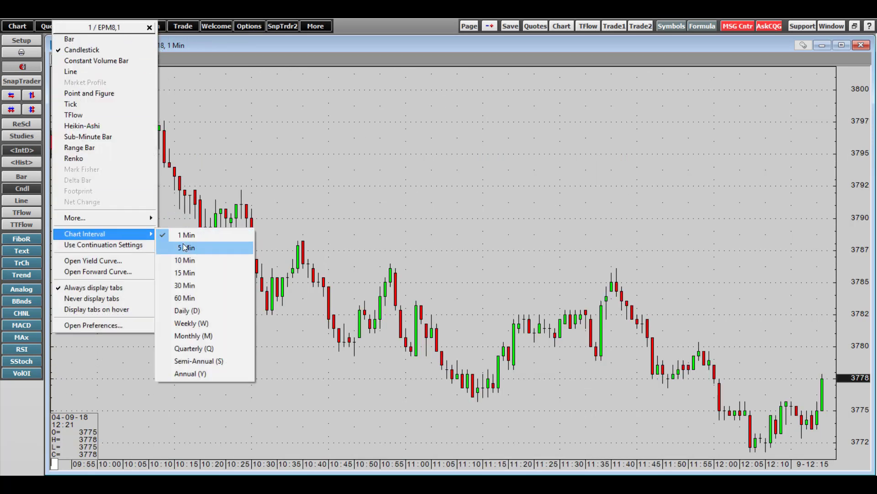
{"action": "left_click", "coordinate": [183, 246]}
{"action": "right_click", "coordinate": [126, 59]}
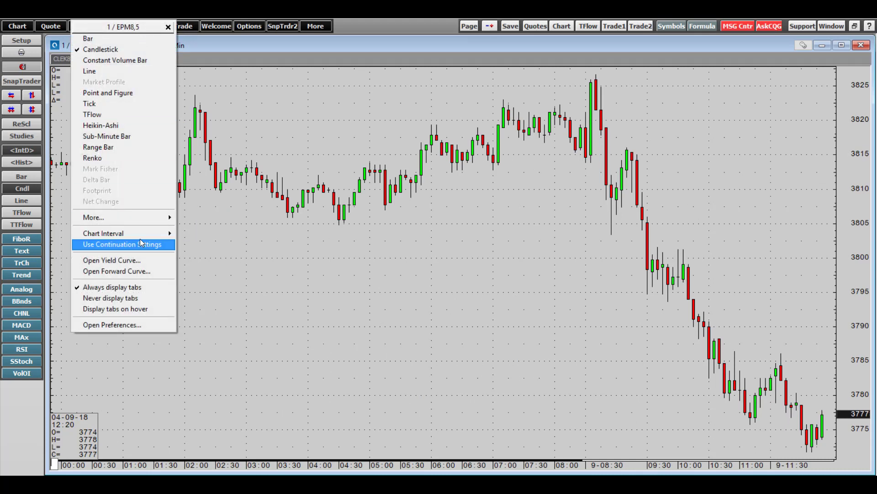
{"action": "mouse_move", "coordinate": [146, 232]}
{"action": "left_click", "coordinate": [220, 259]}
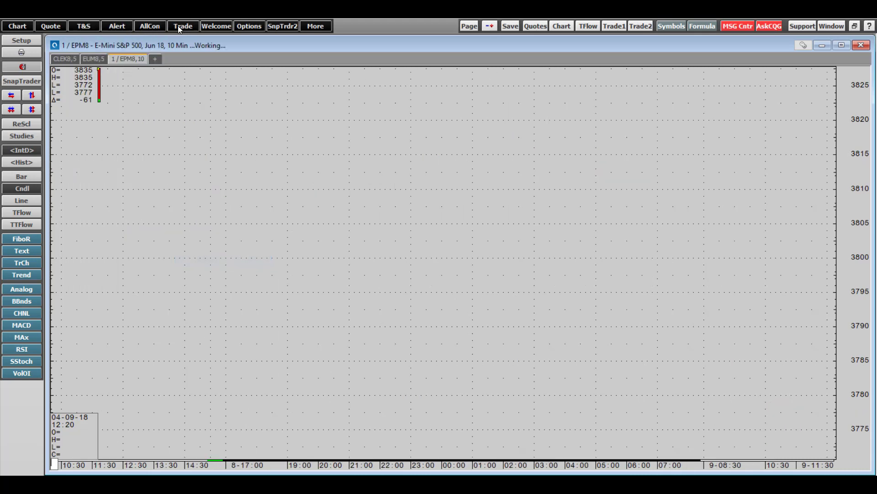
- Switch the E-mini chart to Daily, then to Quarterly (Q) candlesticks
{"action": "right_click", "coordinate": [171, 45]}
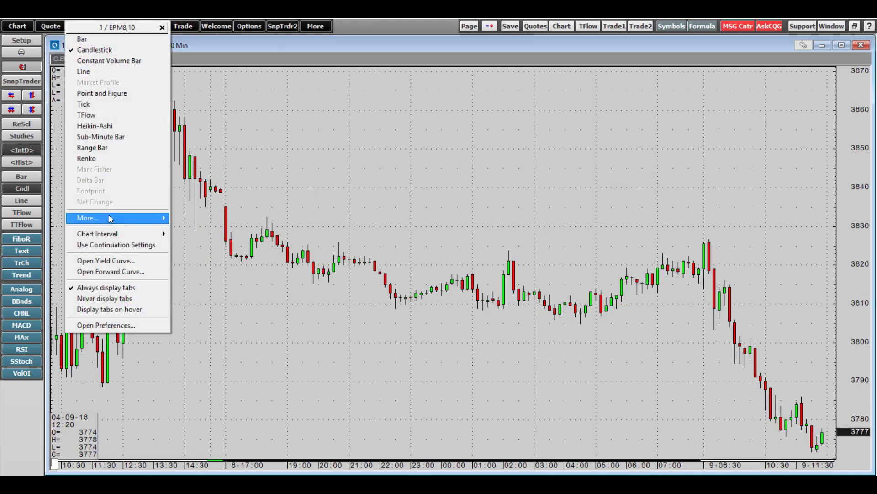
{"action": "mouse_move", "coordinate": [109, 215]}
{"action": "mouse_move", "coordinate": [146, 230]}
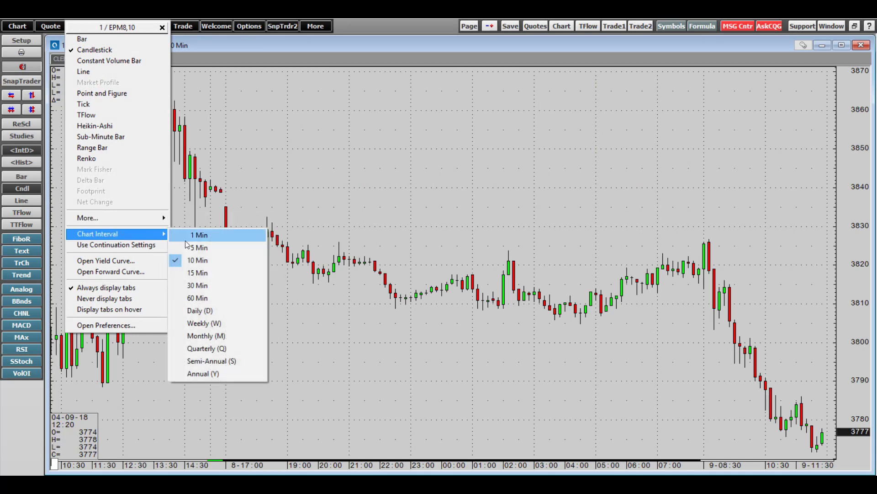
{"action": "key", "text": "d"}
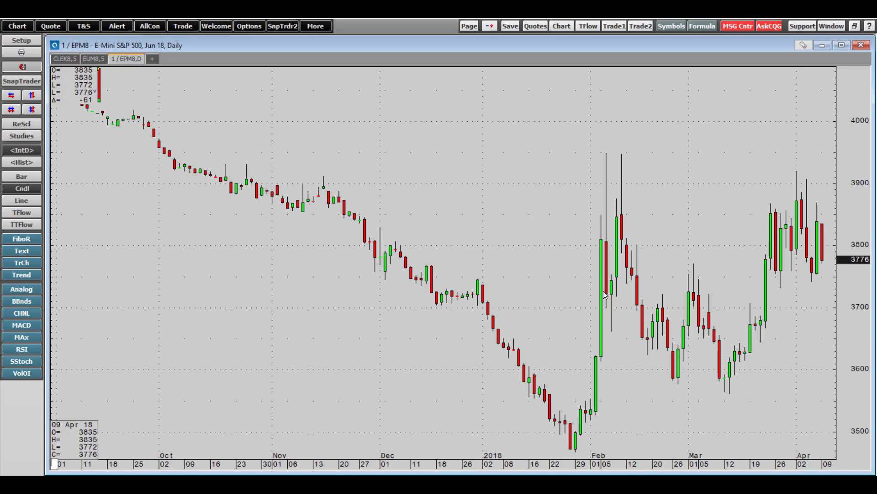
{"action": "right_click", "coordinate": [213, 47]}
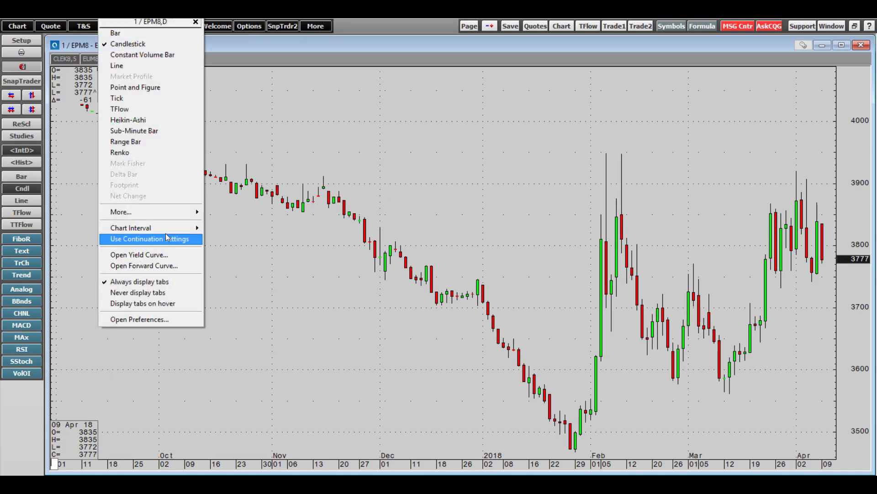
{"action": "mouse_move", "coordinate": [165, 232]}
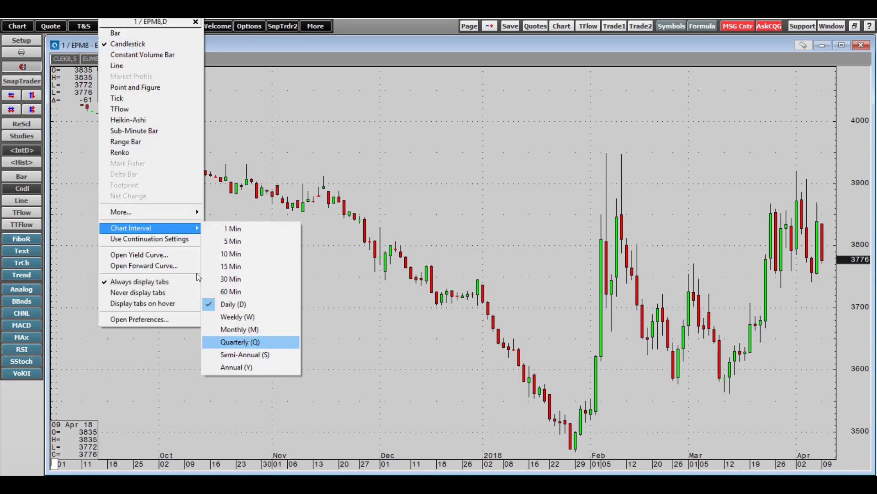
{"action": "left_click", "coordinate": [240, 342]}
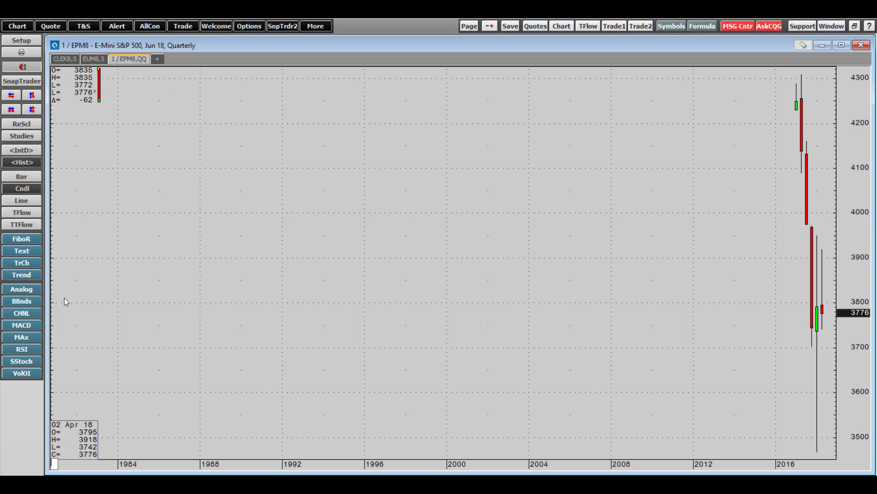
- Switch to the EUM8,5 Euro FX chart tab
{"action": "left_click", "coordinate": [89, 59]}
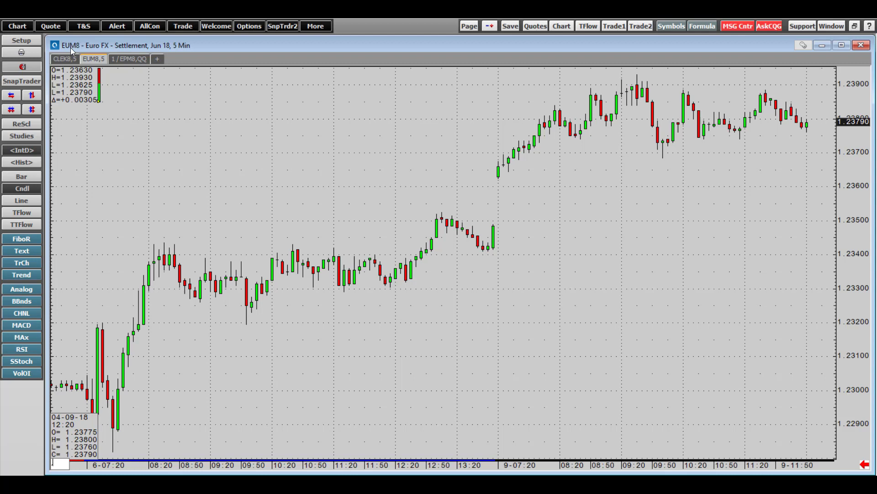
- Set the Euro FX chart to 1-minute, then 10-minute intervals
{"action": "key", "text": "Return"}
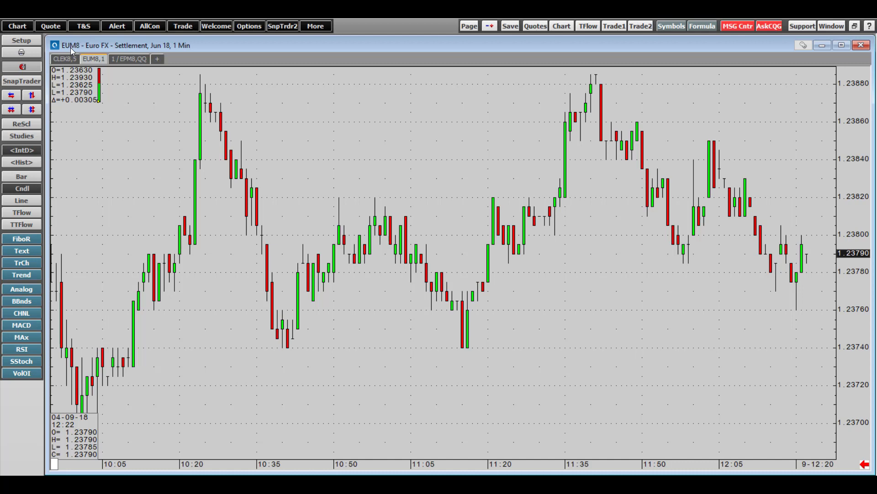
{"action": "type", "text": "1"}
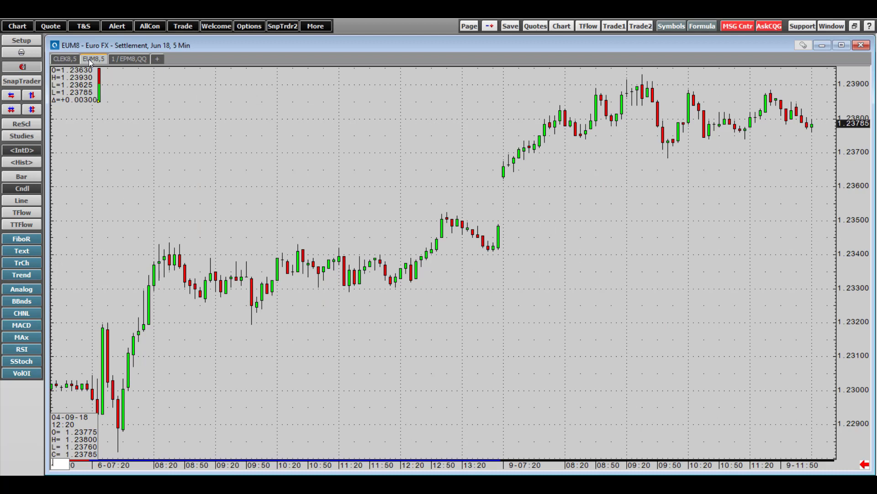
{"action": "type", "text": "10"}
{"action": "key", "text": "Return"}
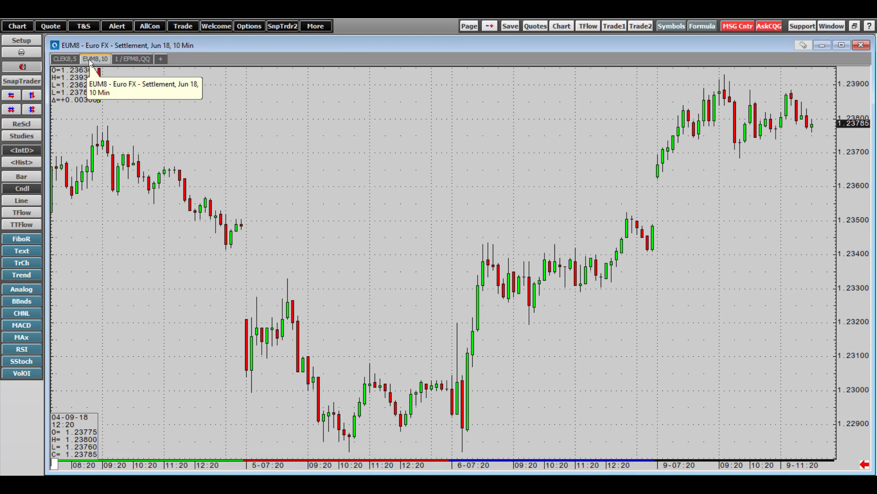
- Step Euro FX through .DC daily, W weekly, 'M monthly and 'Q quarterly continuation intervals
{"action": "type", "text": ".DC"}
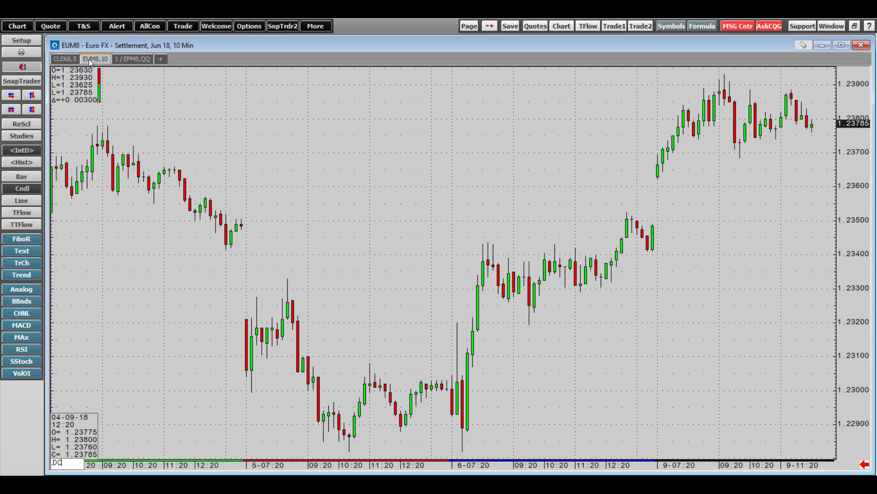
{"action": "key", "text": "Return"}
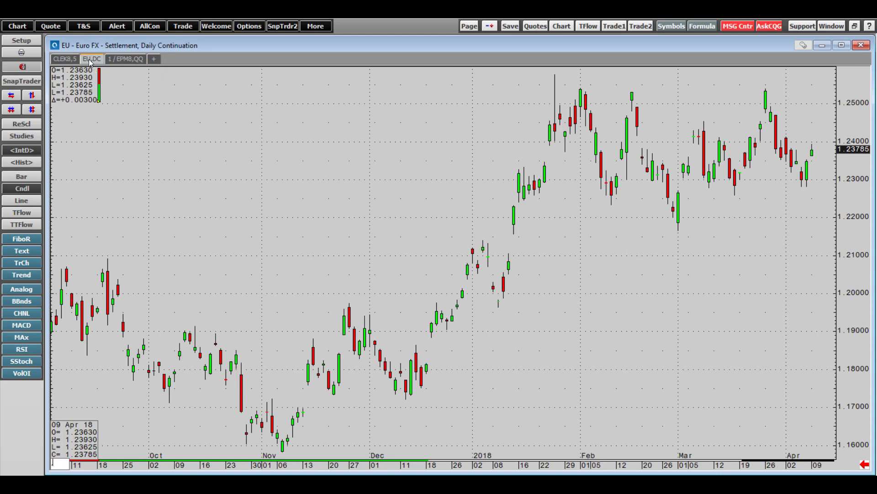
{"action": "type", "text": "W"}
{"action": "key", "text": "Return"}
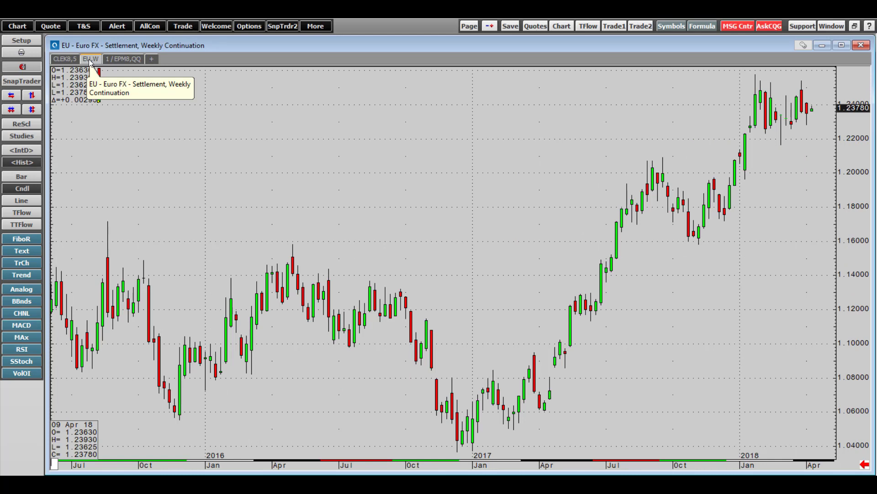
{"action": "type", "text": "'M"}
{"action": "key", "text": "Return"}
{"action": "type", "text": "'"}
{"action": "type", "text": "Q"}
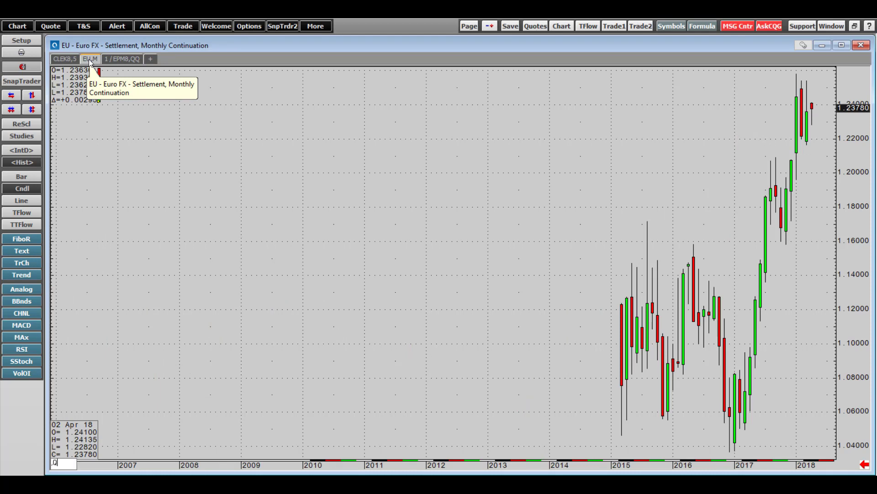
{"action": "key", "text": "Return"}
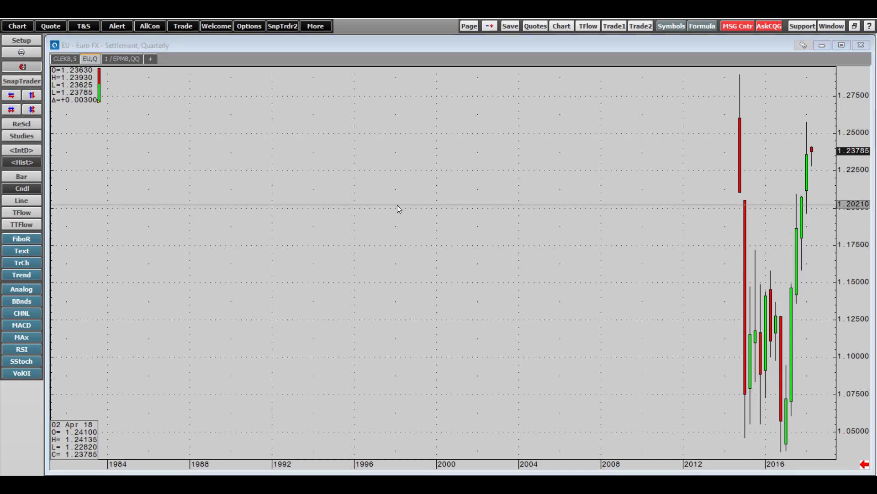
- Turn on the With X-Hairs crosshair cursor on the Euro FX chart
{"action": "left_click", "coordinate": [319, 169]}
{"action": "right_click", "coordinate": [319, 169]}
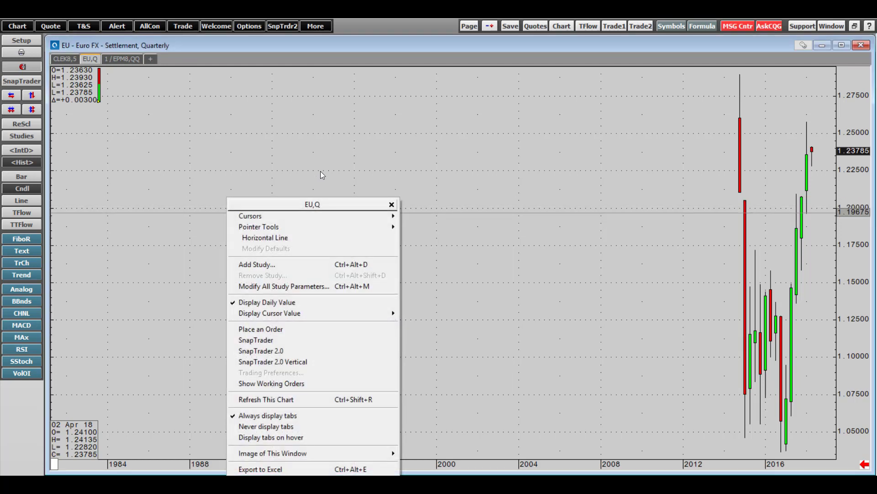
{"action": "mouse_move", "coordinate": [390, 215]}
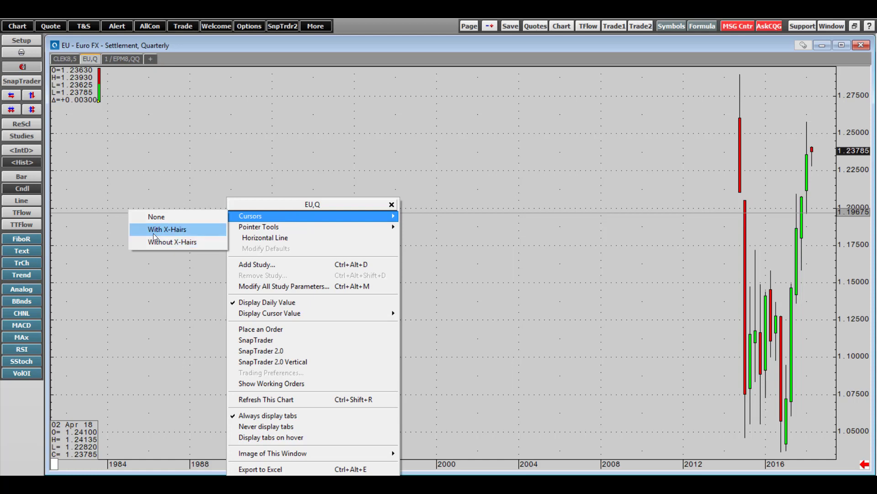
{"action": "left_click", "coordinate": [165, 229]}
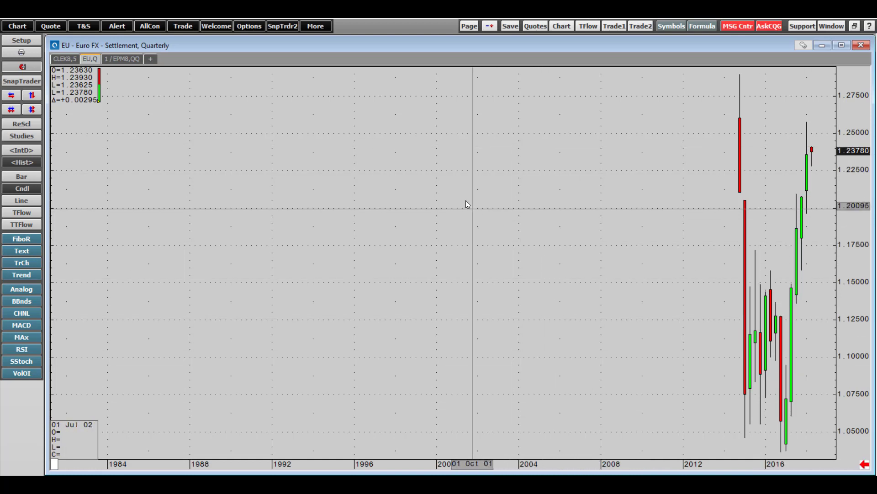
- Select the Linear Regression tool from Pointer Tools
{"action": "right_click", "coordinate": [466, 189]}
{"action": "mouse_move", "coordinate": [438, 208]}
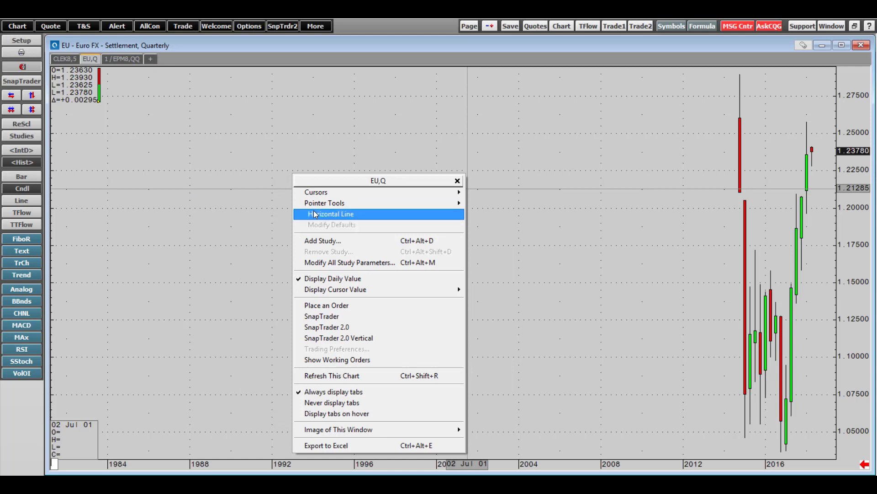
{"action": "mouse_move", "coordinate": [310, 209]}
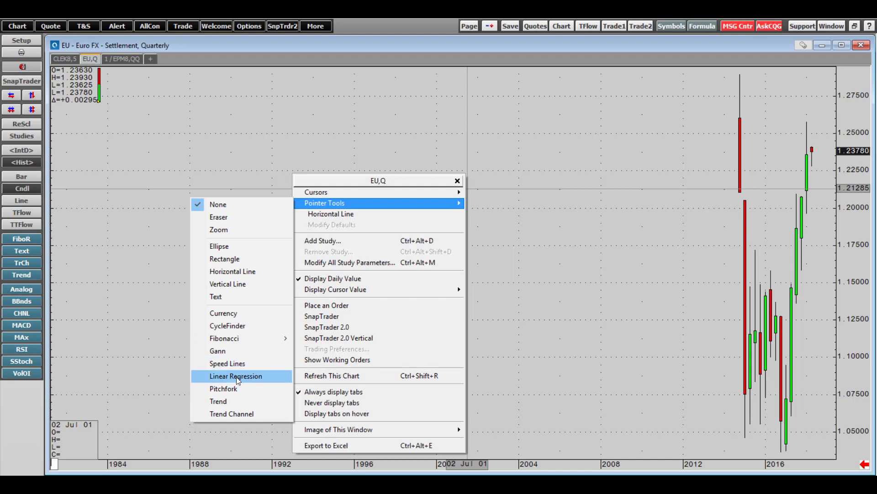
{"action": "key", "text": "Return"}
{"action": "right_click", "coordinate": [472, 180]}
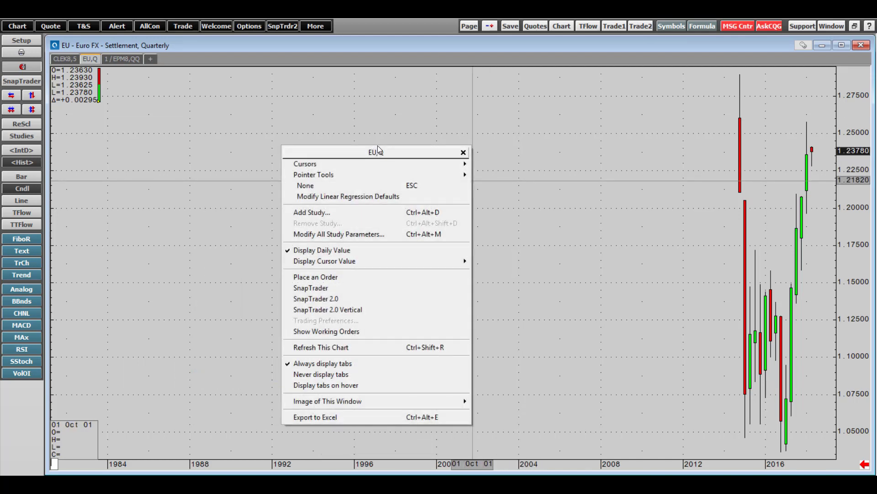